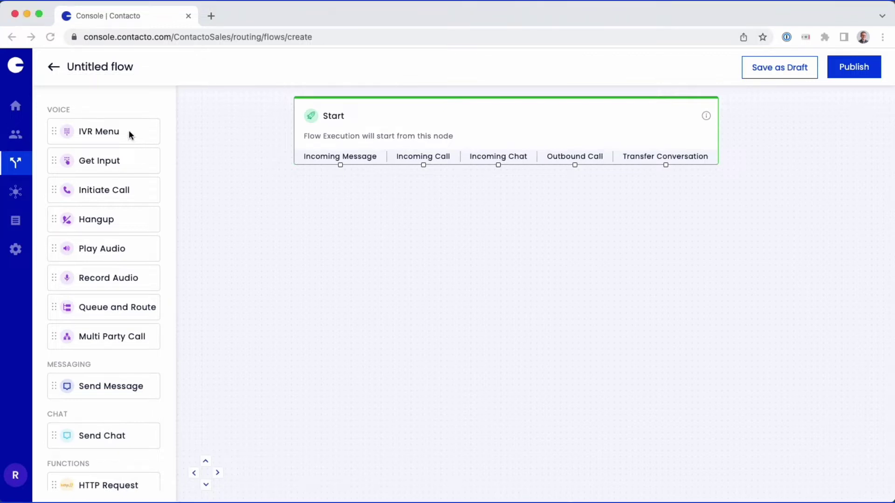
Step: Add IVR Menu_1 fed by Incoming Call, accepting inputs 1 and 2, with the pasted welcome prompt
{"action": "mouse_move", "coordinate": [110, 131]}
{"action": "left_mouse_down"}
{"action": "mouse_move", "coordinate": [333, 204]}
{"action": "mouse_move", "coordinate": [433, 259]}
{"action": "left_mouse_up"}
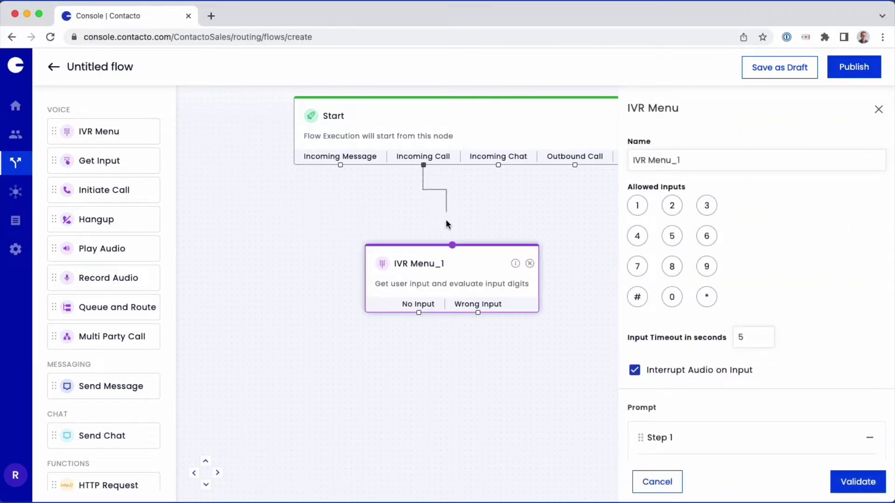
{"action": "left_click_drag", "start_coordinate": [444, 220], "coordinate": [451, 244]}
{"action": "left_click", "coordinate": [637, 205]}
{"action": "left_click", "coordinate": [671, 206]}
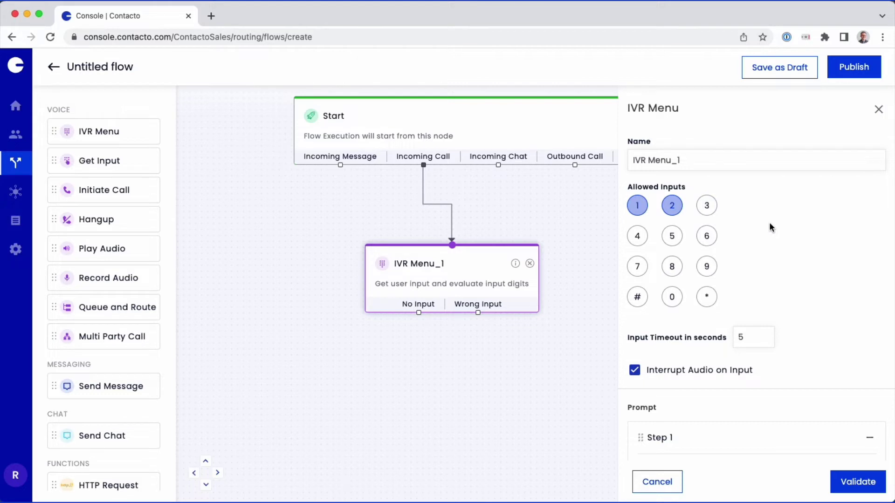
{"action": "scroll", "coordinate": [769, 221], "scroll_direction": "down", "scroll_amount": 5}
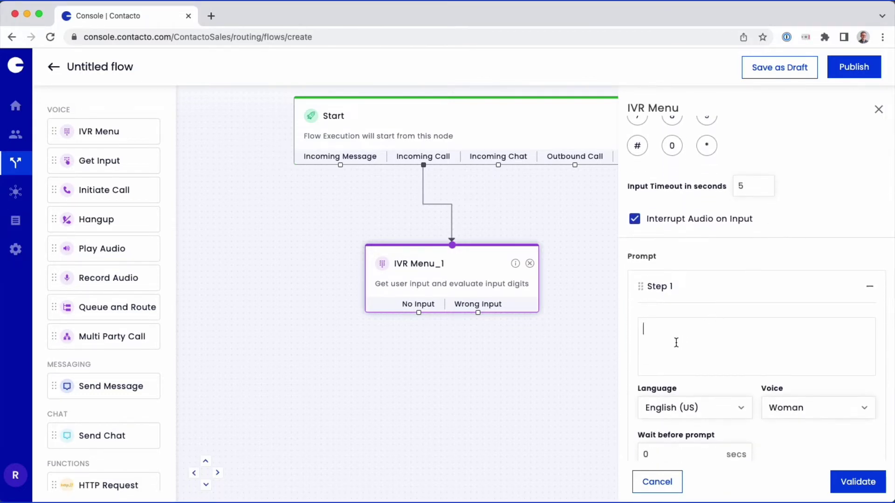
{"action": "left_click", "coordinate": [676, 343]}
{"action": "type", "text": "Thank you for contacting Bob's Supply House. Press 1 to learn about warehouse hours and location, or press 2 to speak to customer service."}
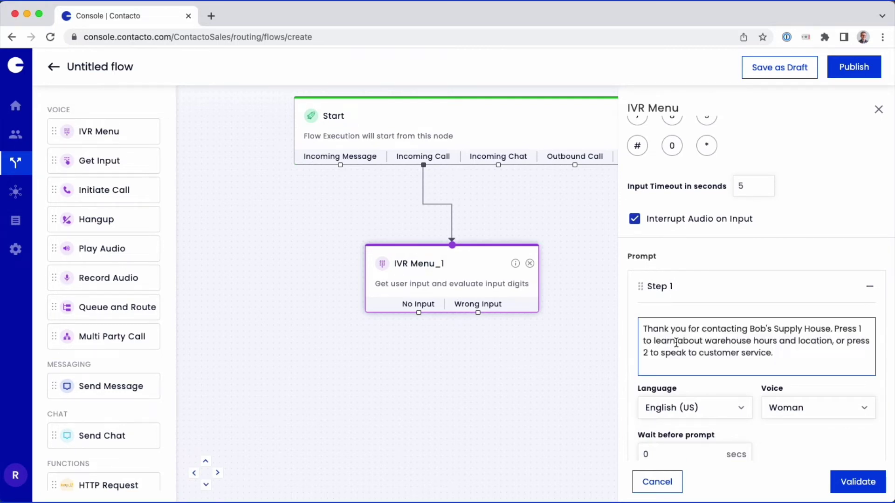
{"action": "left_click", "coordinate": [857, 482]}
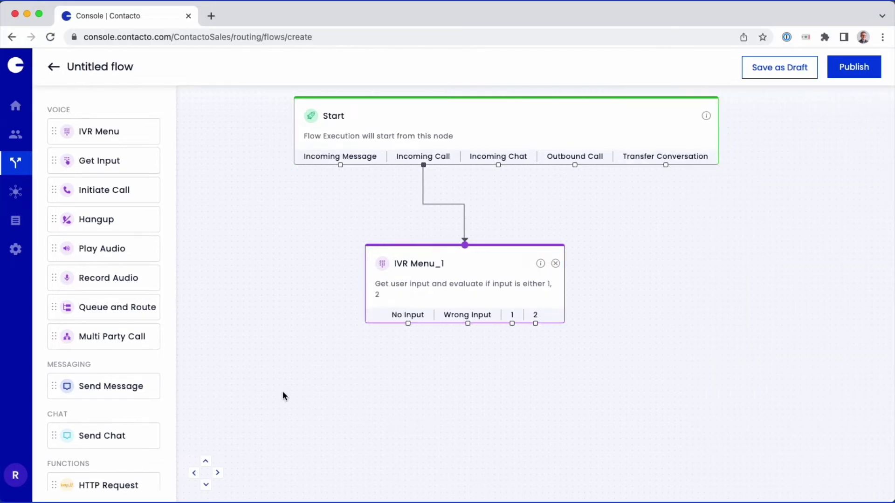
{"action": "scroll", "coordinate": [282, 395], "scroll_direction": "down", "scroll_amount": 3}
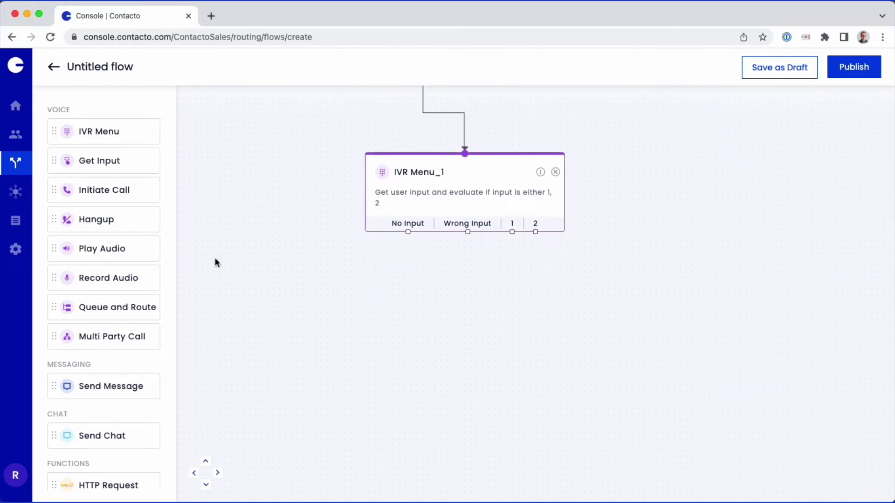
Step: Add Play Audio_1 speaking the warehouse location and hours, fed by IVR input 1
{"action": "left_click_drag", "start_coordinate": [101, 248], "coordinate": [314, 353]}
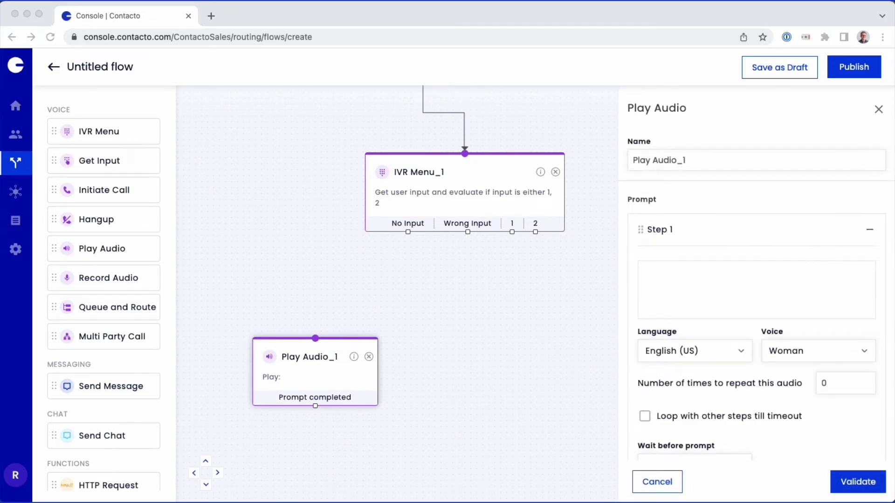
{"action": "left_click", "coordinate": [755, 288]}
{"action": "type", "text": "Our warehouse is located at 123 Main Street and is open from 8 o'clock to 5 o'clock Monday through Friday. You can also visit us anytime on the web at www.boisesupply.com."}
{"action": "left_click", "coordinate": [858, 482]}
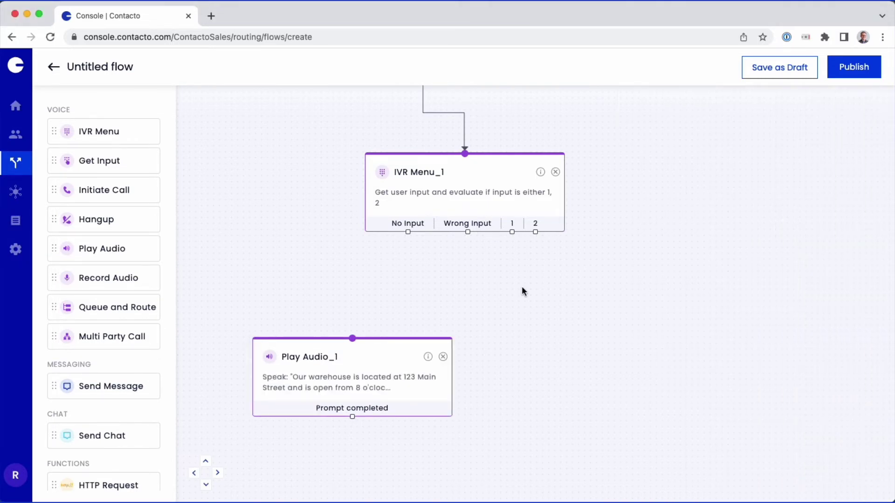
{"action": "left_click_drag", "start_coordinate": [512, 232], "coordinate": [351, 339]}
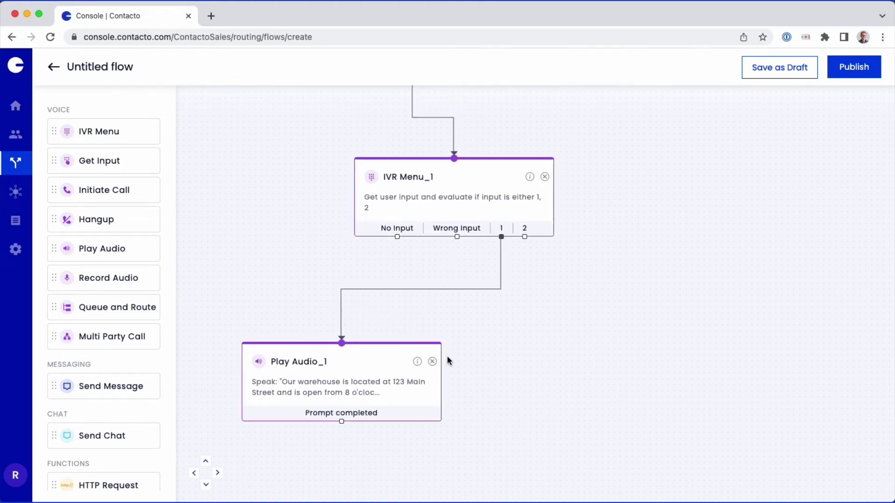
{"action": "scroll", "coordinate": [488, 378], "scroll_direction": "down", "scroll_amount": 3}
{"action": "scroll", "coordinate": [487, 377], "scroll_direction": "down", "scroll_amount": 2}
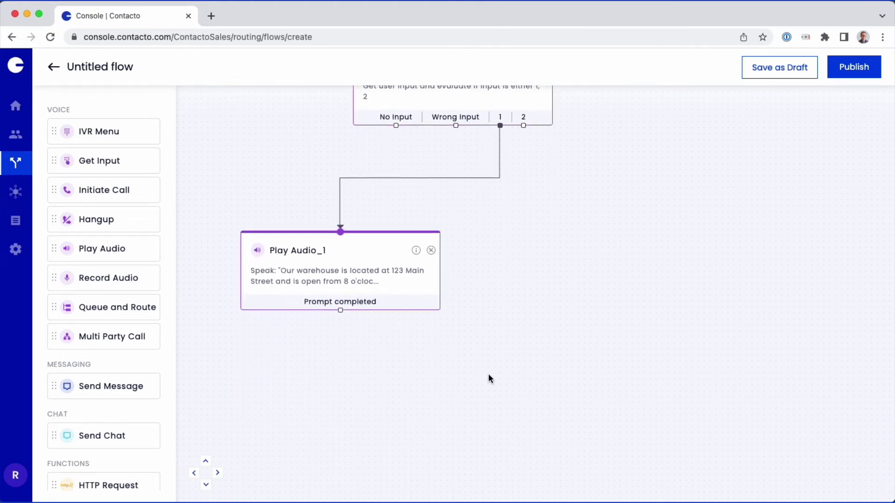
Step: Add Queue and Route_1 and link IVR Menu_1 output 2 to its top handle
{"action": "left_click_drag", "start_coordinate": [138, 310], "coordinate": [546, 385]}
{"action": "left_click_drag", "start_coordinate": [523, 126], "coordinate": [601, 369]}
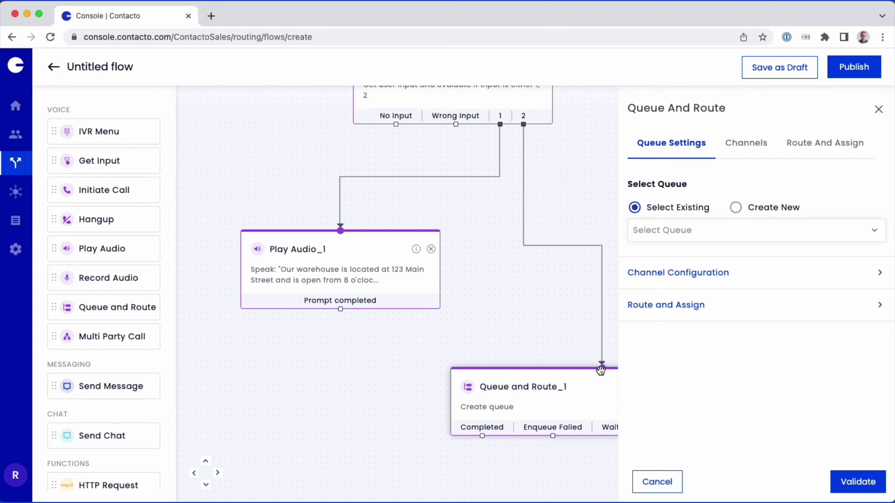